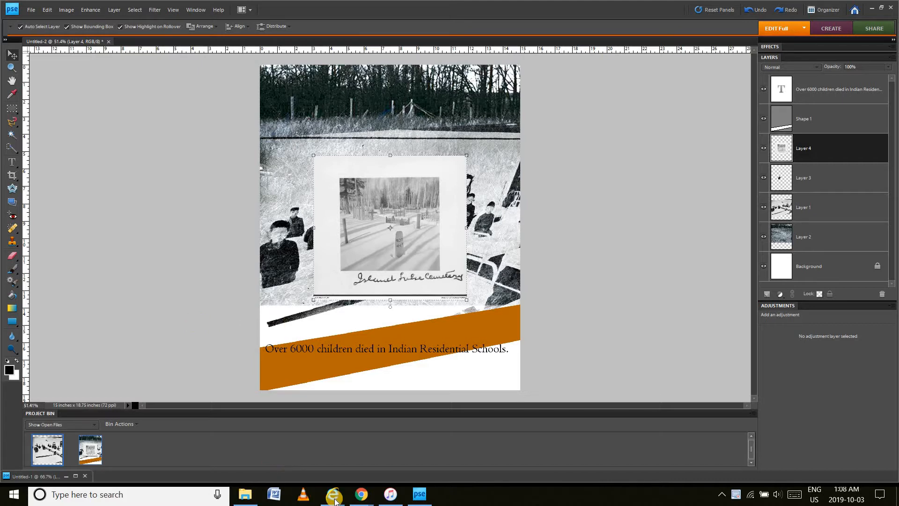
# Switch to Chrome, copy the Island Lake Cemetery photo, and paste it into the Photoshop Elements poster, offset from the existing copy
pyautogui.moveTo(368, 497)
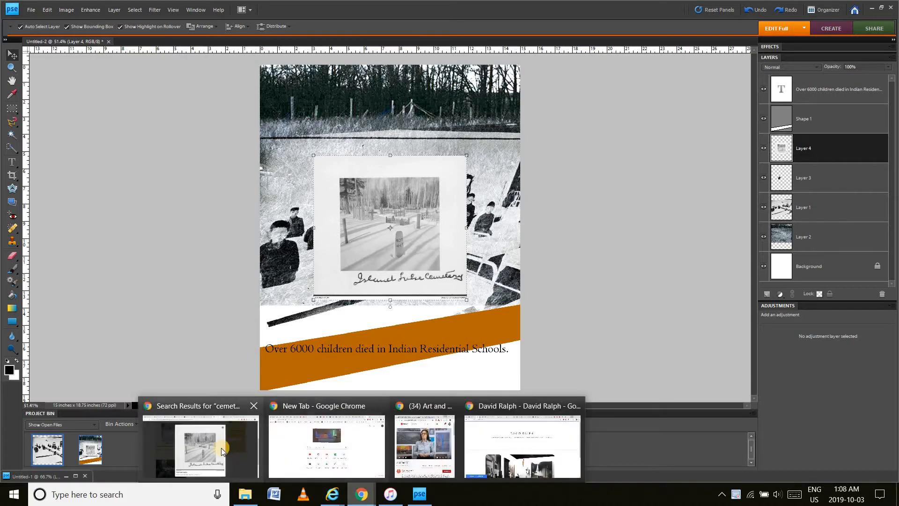
pyautogui.click(220, 448)
pyautogui.rightClick(460, 229)
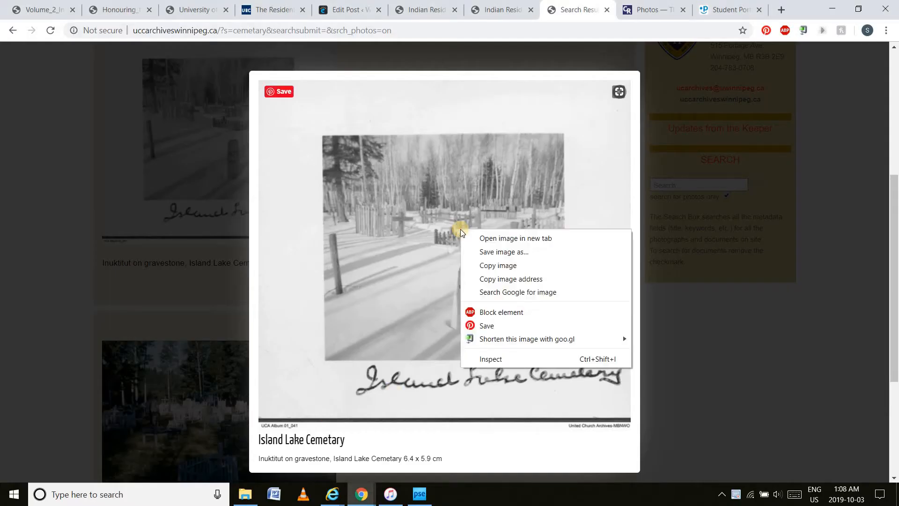
pyautogui.click(500, 268)
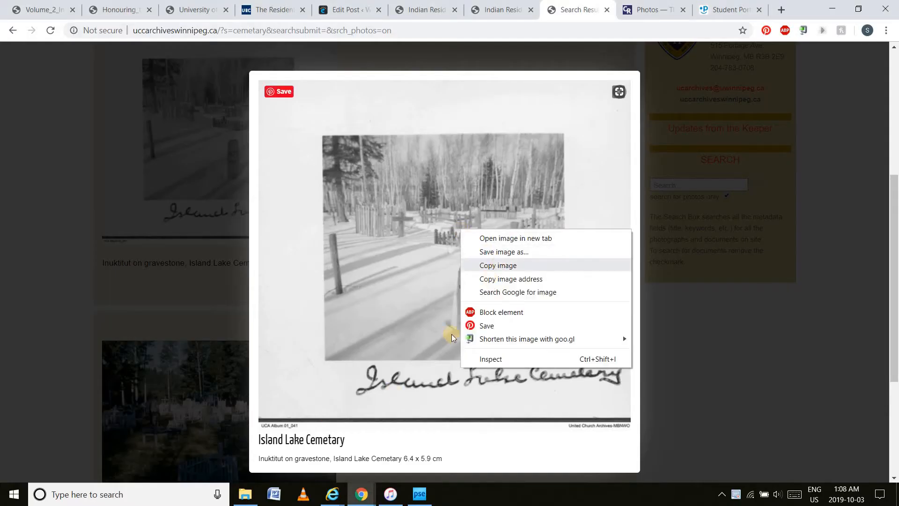
pyautogui.click(419, 494)
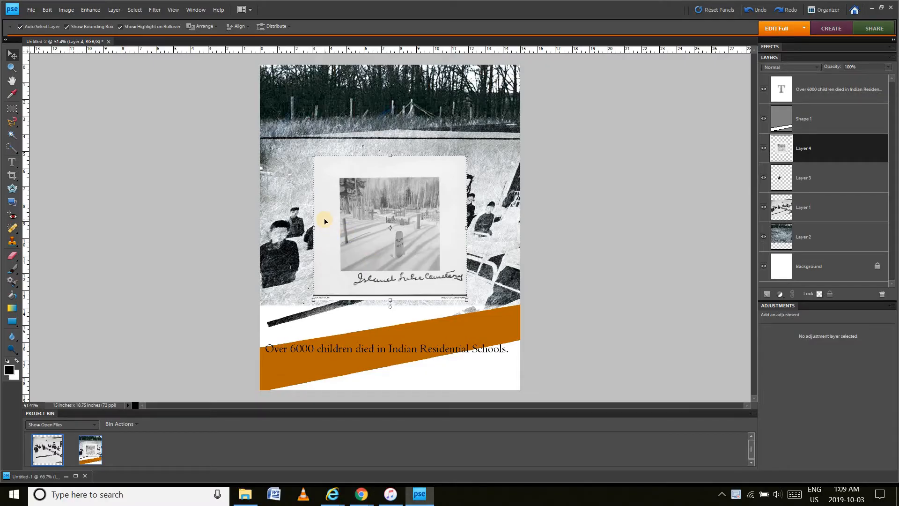
pyautogui.hotkey('ctrl', 'v')
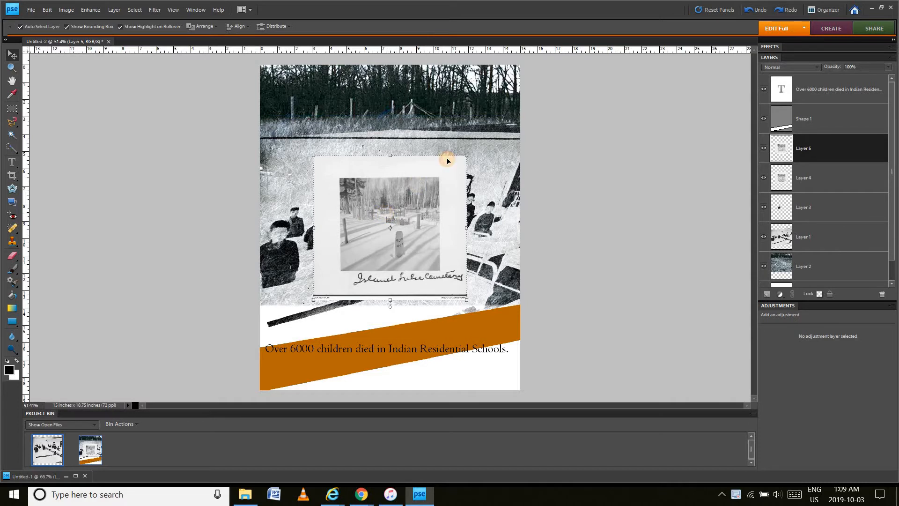
pyautogui.moveTo(386, 216); pyautogui.dragTo(447, 161)
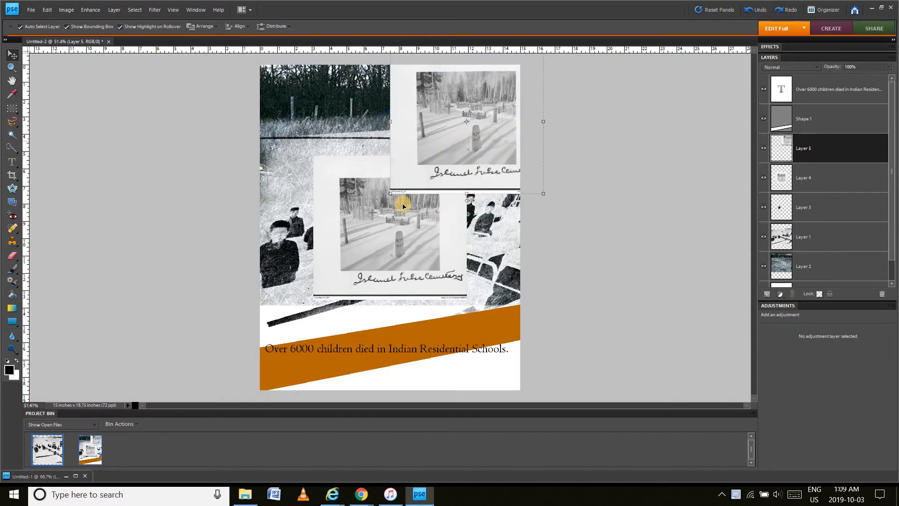
# Delete the duplicate pasted cemetery photo and select the original one in the poster's centre
pyautogui.moveTo(403, 206); pyautogui.dragTo(420, 200)
pyautogui.press('Delete')
pyautogui.click(438, 184)
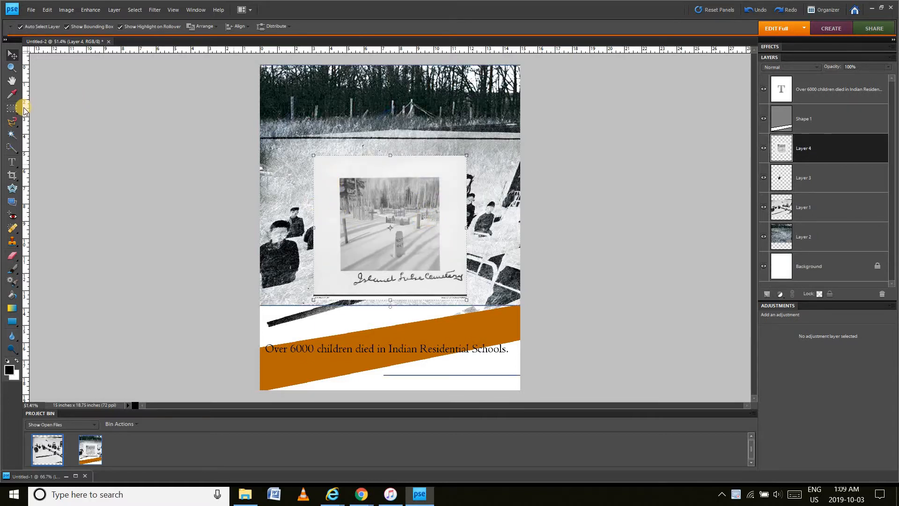
# Remove the white border around the cemetery photo using the Magic Wand with a tolerance of 18
pyautogui.click(12, 135)
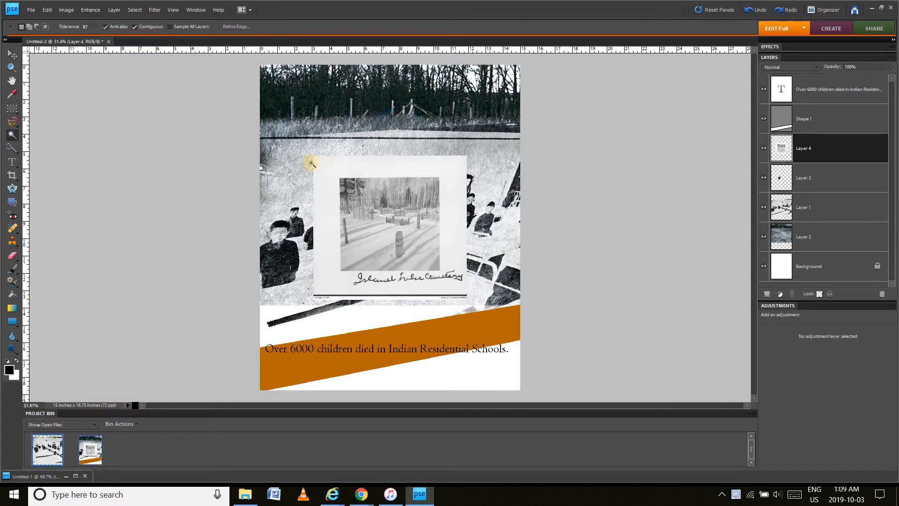
pyautogui.click(330, 179)
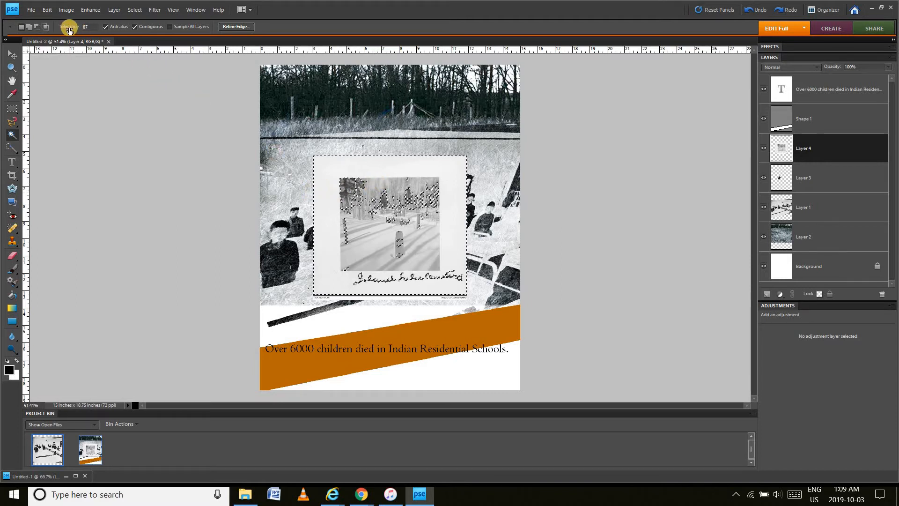
pyautogui.moveTo(69, 27); pyautogui.dragTo(33, 28)
pyautogui.click(326, 176)
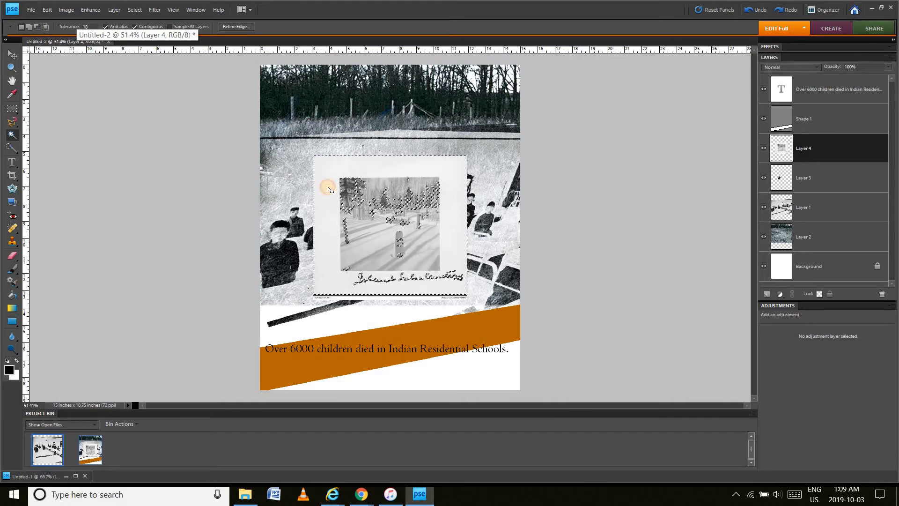
pyautogui.hotkey('ctrl', 'd')
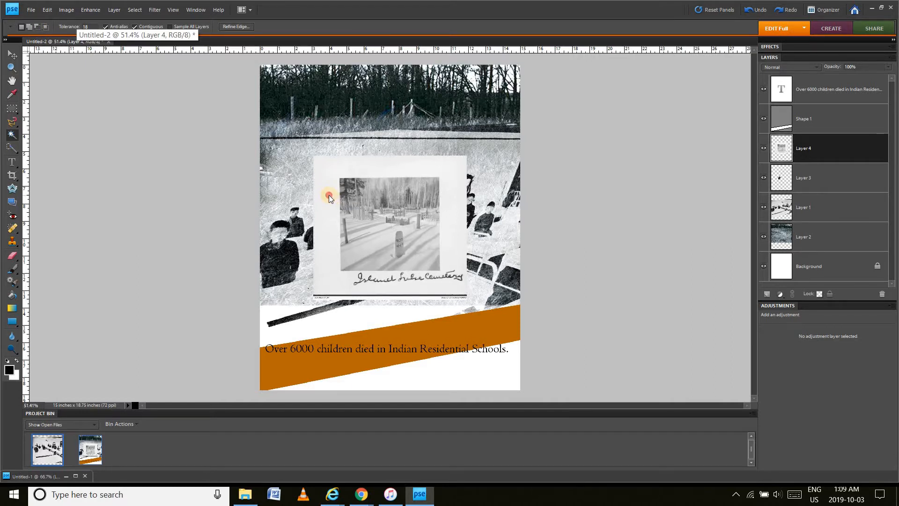
pyautogui.click(329, 195)
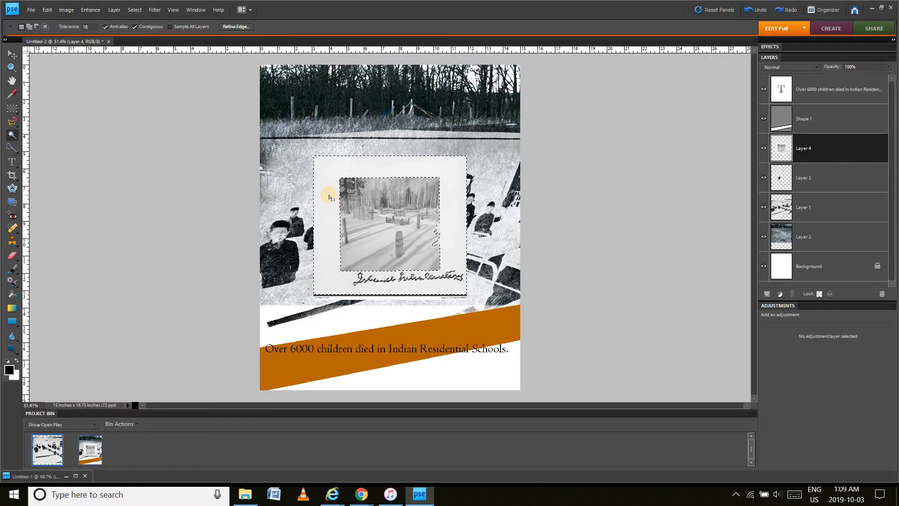
pyautogui.press('Delete')
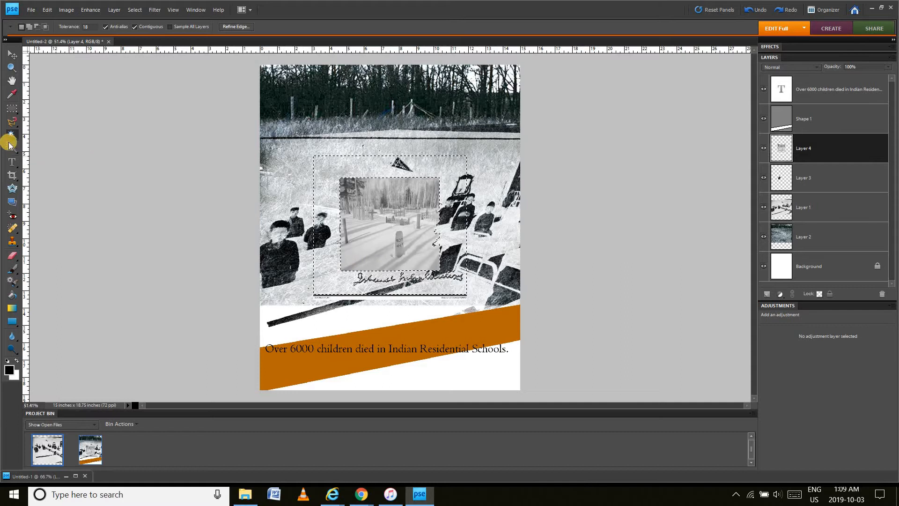
# Erase the leftover handwritten caption and black line below the cemetery photo with a rectangular selection, and clear the selection
pyautogui.click(11, 108)
pyautogui.moveTo(305, 272); pyautogui.dragTo(475, 313)
pyautogui.press('Delete')
pyautogui.click(459, 283)
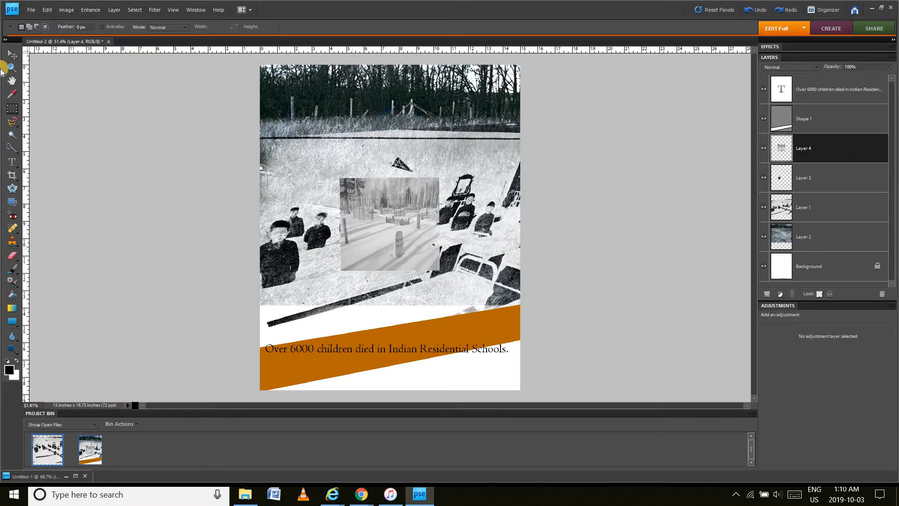
# Distort the cemetery photo by pulling its upper corners far outward and its lower-left corner slightly outward, and apply the transformation
pyautogui.press('v')
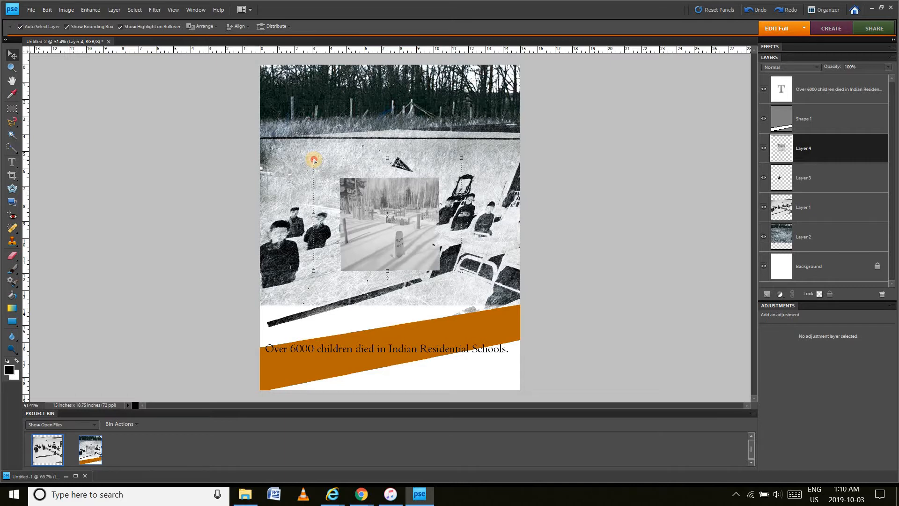
pyautogui.moveTo(314, 160); pyautogui.dragTo(213, 99)
pyautogui.moveTo(314, 272); pyautogui.dragTo(282, 280)
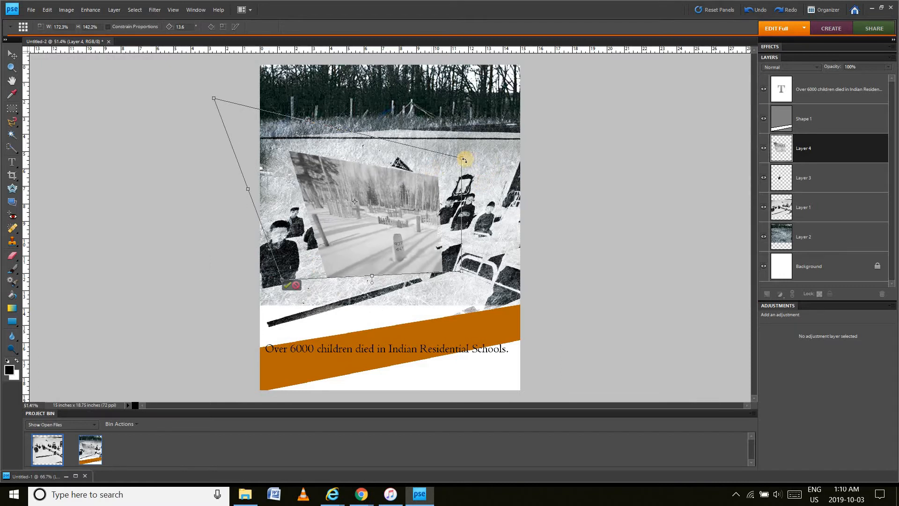
pyautogui.moveTo(464, 159); pyautogui.dragTo(569, 107)
pyautogui.moveTo(611, 69); pyautogui.dragTo(610, 69)
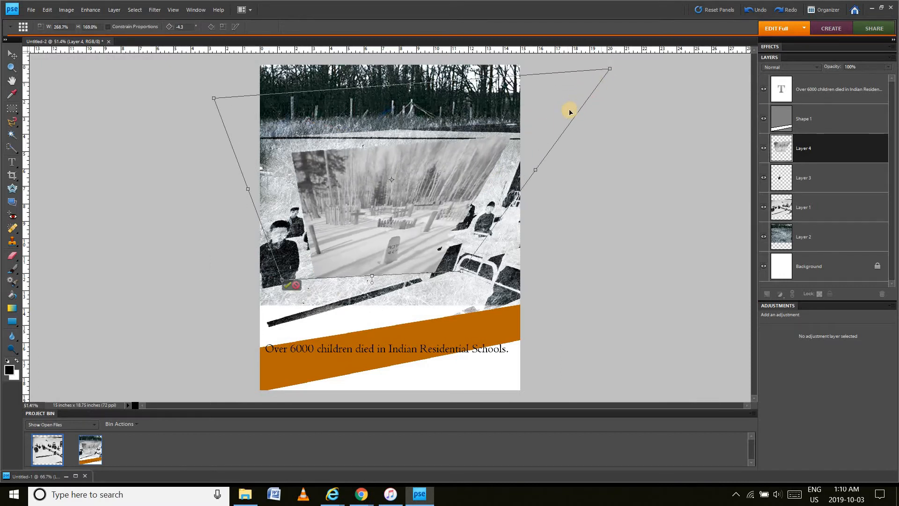
pyautogui.click(286, 284)
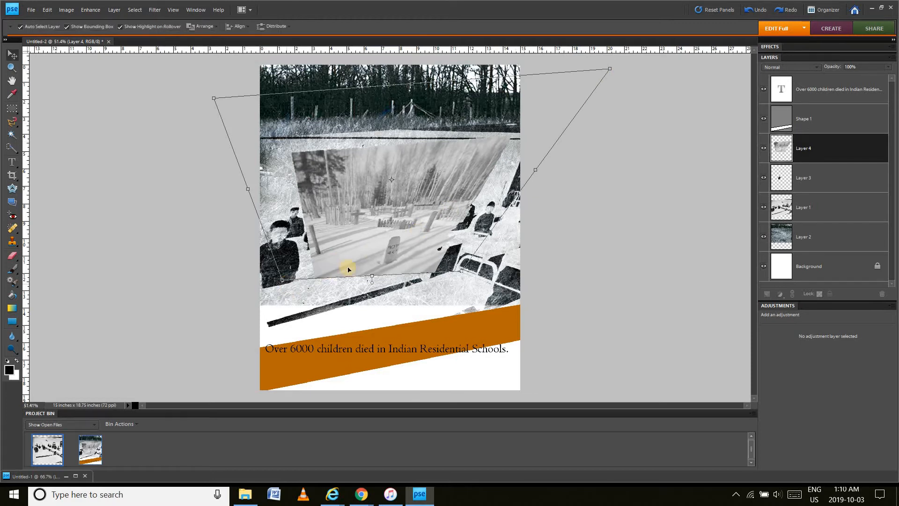
# Enlarge the distorted cemetery photo proportionally to about 139% and place it over the upper part of the poster
pyautogui.moveTo(173, 214); pyautogui.dragTo(102, 270)
pyautogui.moveTo(374, 115); pyautogui.dragTo(436, 105)
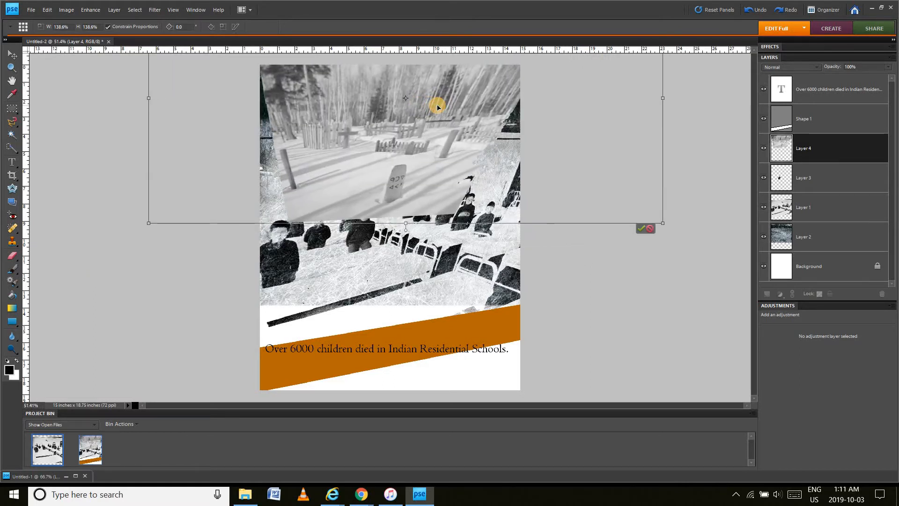
pyautogui.click(641, 229)
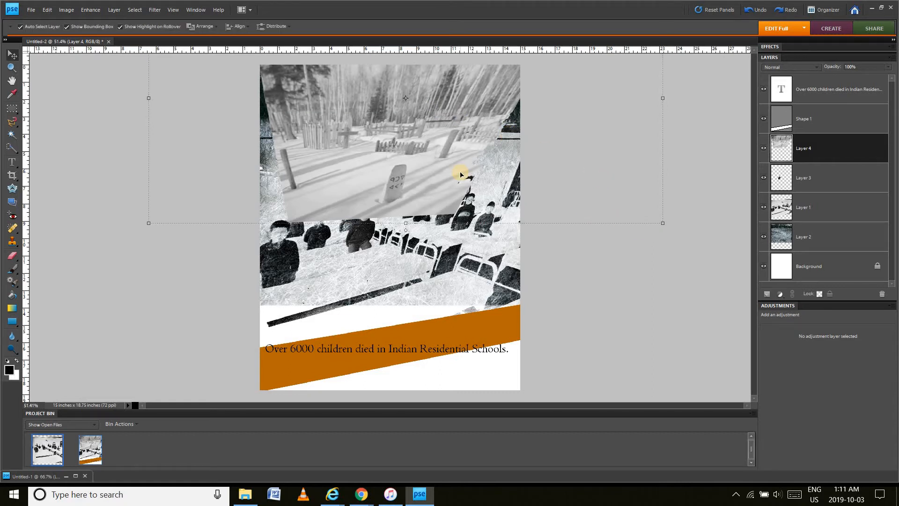
# Scale the cemetery photo down proportionally to about 98% and apply the transformation
pyautogui.click(663, 224)
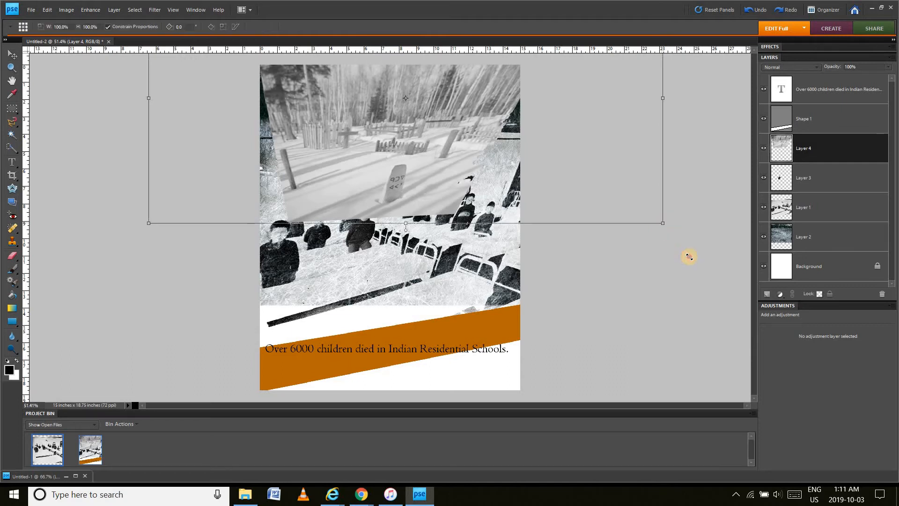
pyautogui.moveTo(688, 257); pyautogui.dragTo(646, 225)
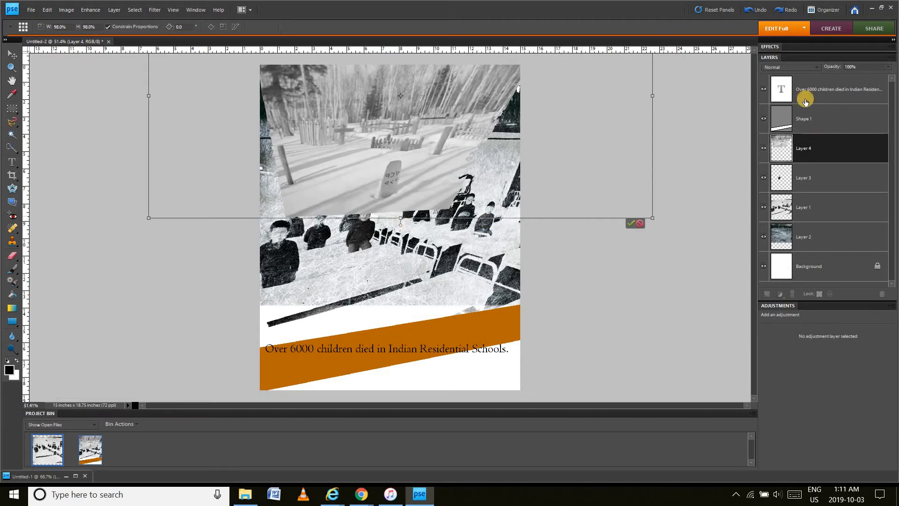
pyautogui.press('Return')
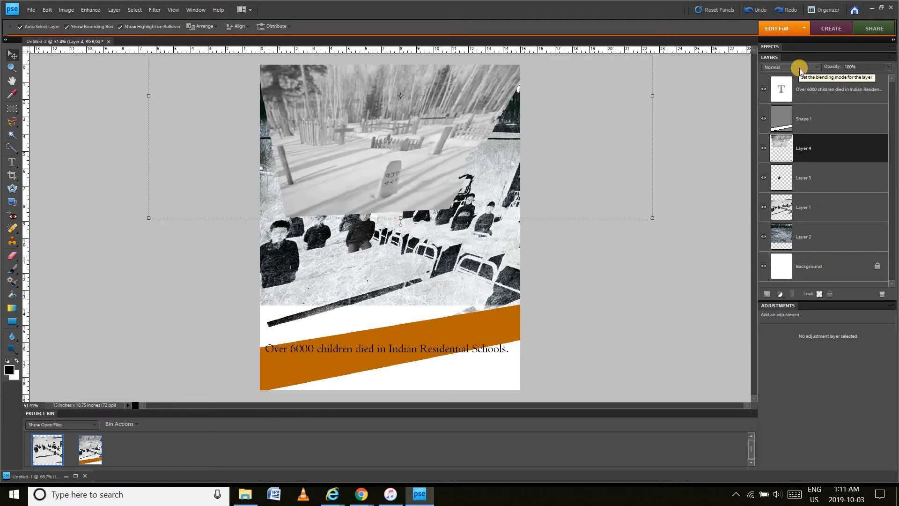
# Try successive blending modes on the cemetery photo's Layer 4, starting from Darken, and settle on Lighter Color
pyautogui.click(800, 70)
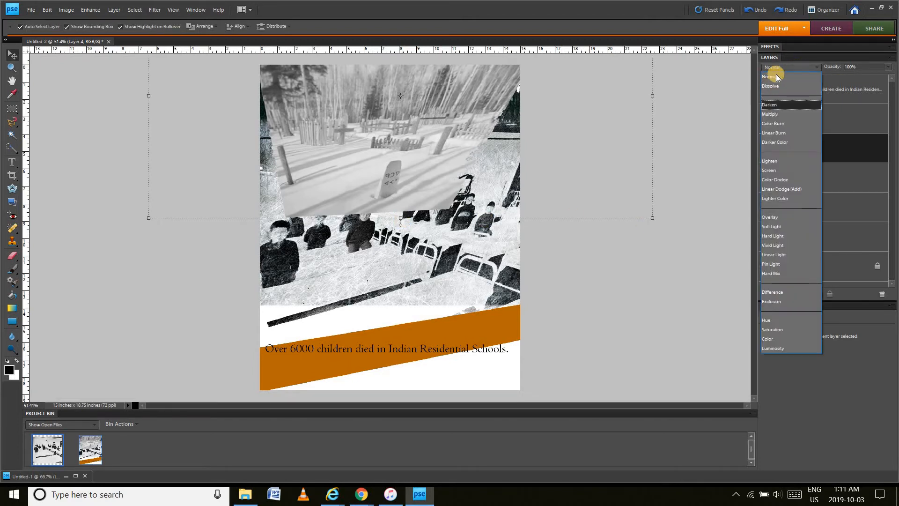
pyautogui.click(771, 106)
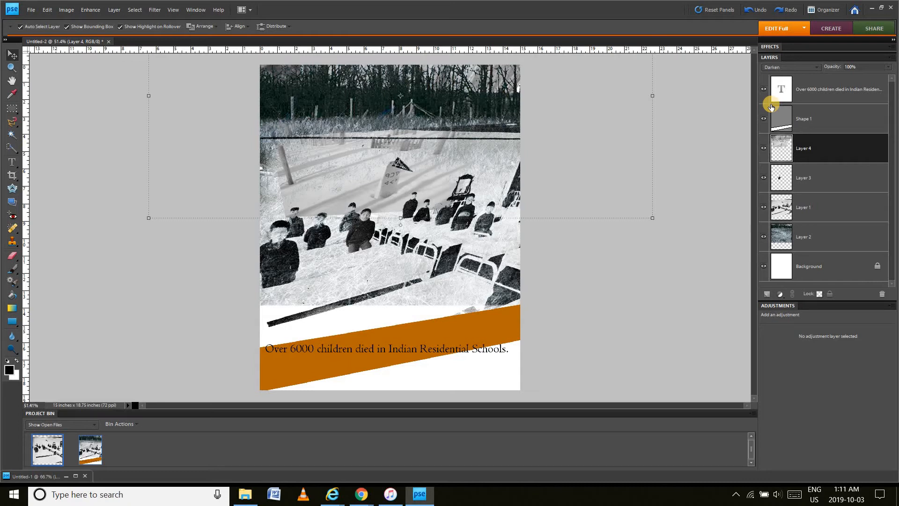
pyautogui.press('Down')
pyautogui.press('Down')
pyautogui.press('Down')
pyautogui.press('Down')
pyautogui.press('Down')
pyautogui.press('Down')
pyautogui.press('Down')
pyautogui.press('Down')
pyautogui.press('Down')
pyautogui.press('Down')
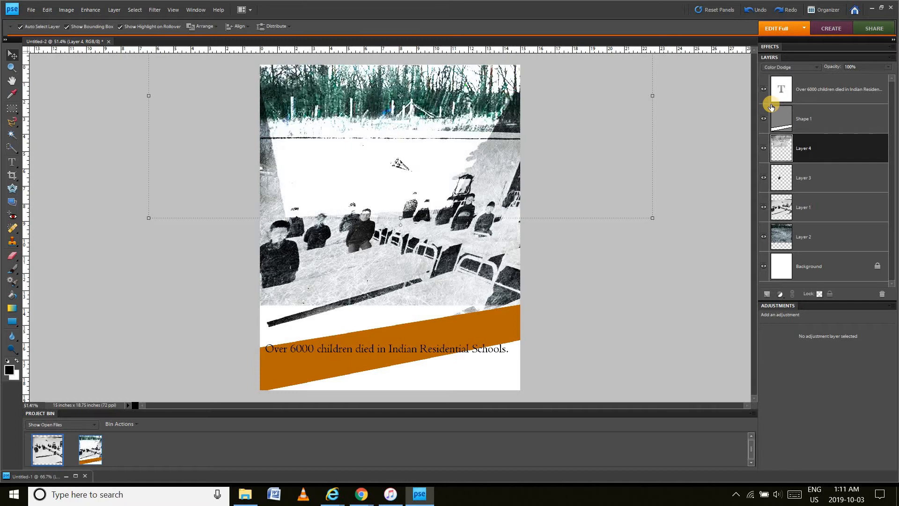
pyautogui.press('Down')
pyautogui.press('Down')
pyautogui.press('Down')
pyautogui.press('Down')
pyautogui.press('Down')
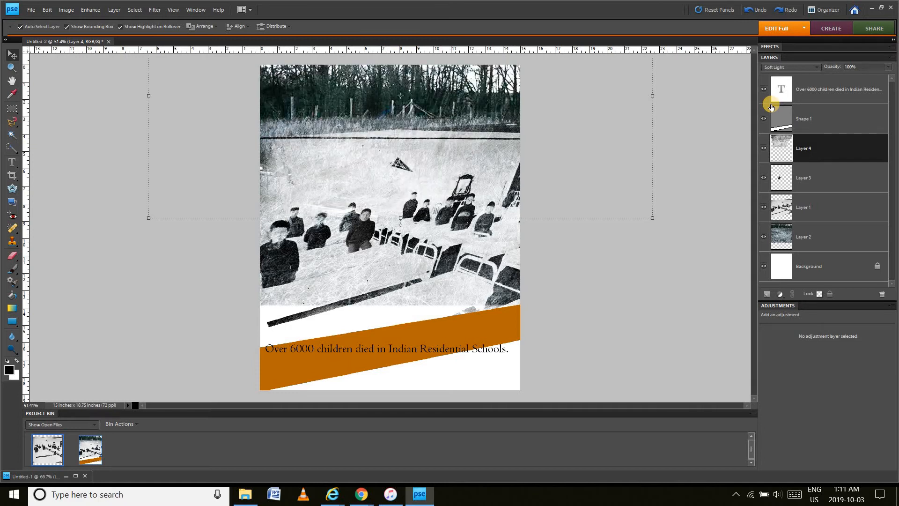
pyautogui.press('Down')
pyautogui.press('Down')
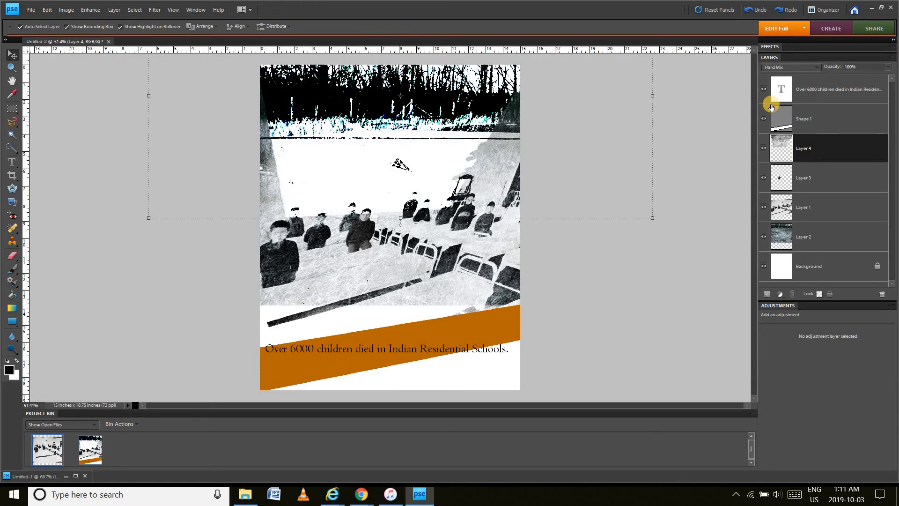
pyautogui.press('Down')
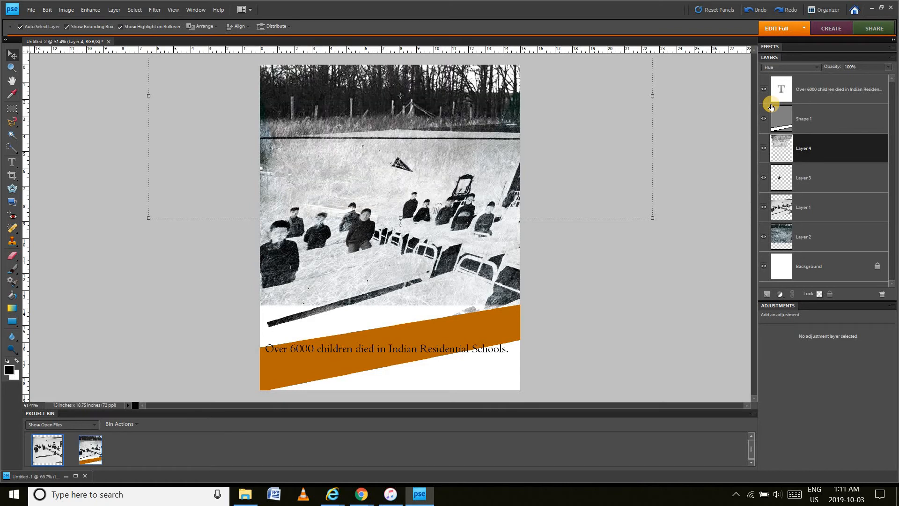
pyautogui.press('Up')
pyautogui.press('Up')
pyautogui.press('Up')
pyautogui.press('Up')
pyautogui.press('Up')
pyautogui.press('Up')
pyautogui.press('Up')
pyautogui.press('Up')
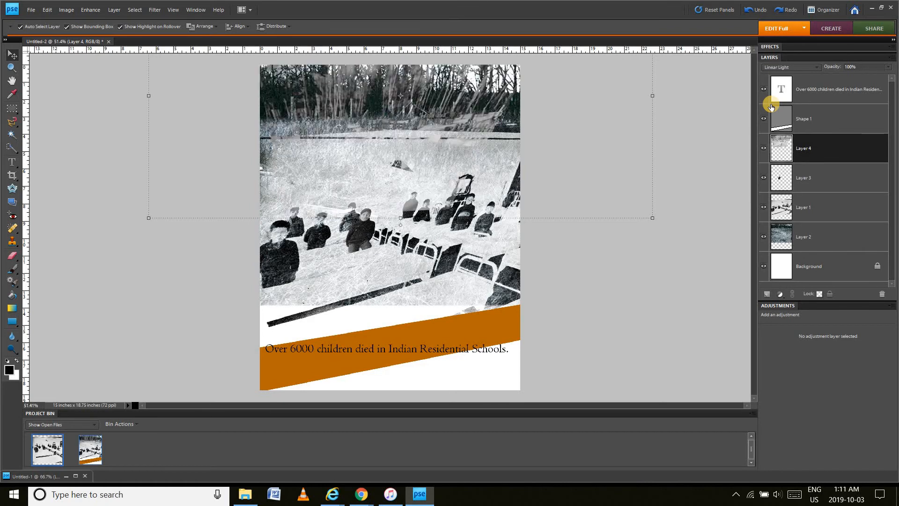
pyautogui.press('Up')
pyautogui.press('Up')
pyautogui.press('Up')
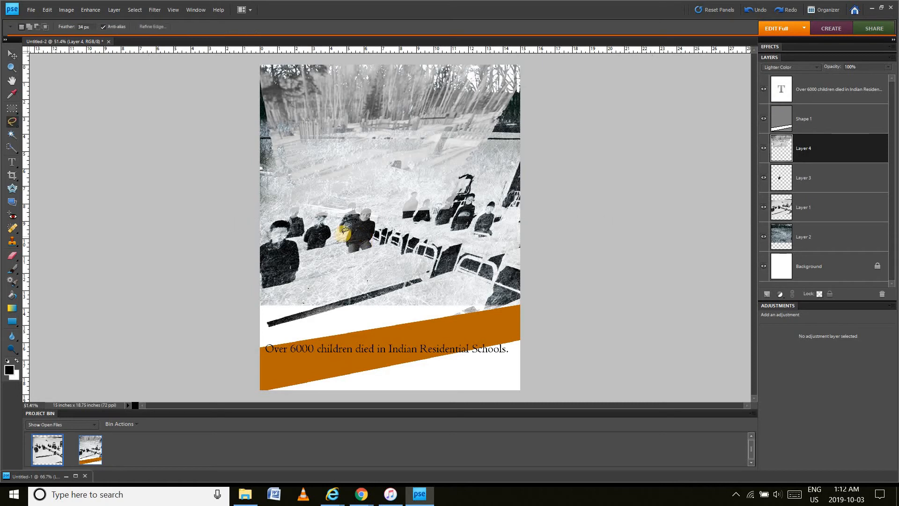
# Cut the gravestone area out of the cemetery photo using the Lasso with a 34 px feather, and paste it onto its own layer
pyautogui.press('l')
pyautogui.moveTo(274, 209)
pyautogui.mouseDown()
pyautogui.moveTo(290, 158)
pyautogui.moveTo(428, 141)
pyautogui.moveTo(449, 163)
pyautogui.moveTo(500, 161)
pyautogui.moveTo(502, 213)
pyautogui.moveTo(393, 240)
pyautogui.moveTo(305, 240)
pyautogui.moveTo(267, 222)
pyautogui.mouseUp()
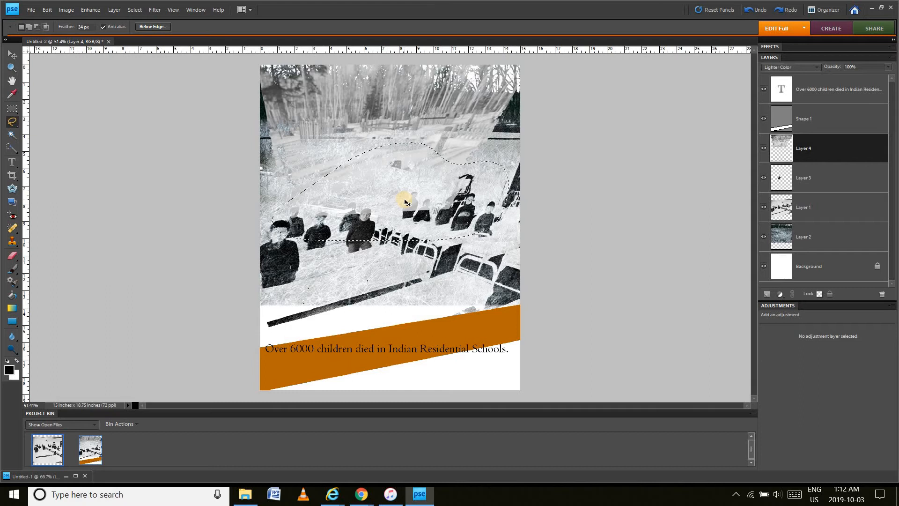
pyautogui.press('Delete')
pyautogui.hotkey('ctrl', 'd')
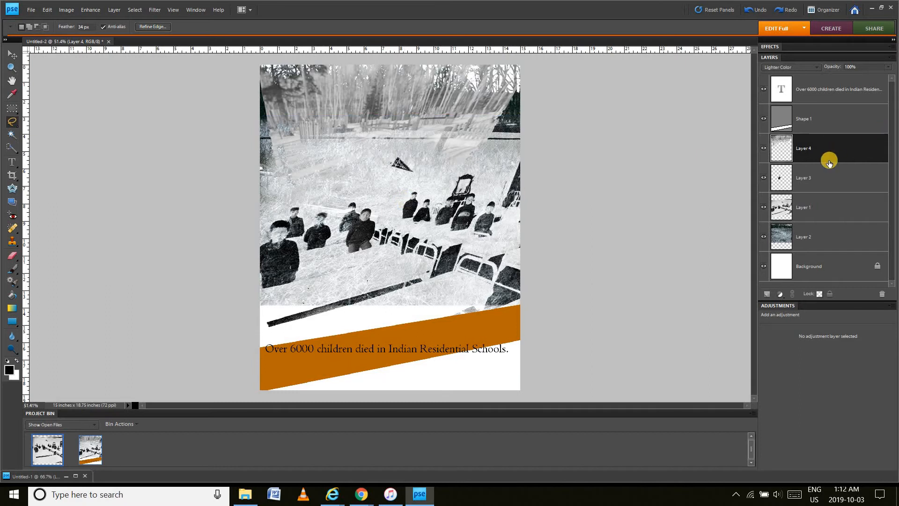
pyautogui.hotkey('ctrl', 'v')
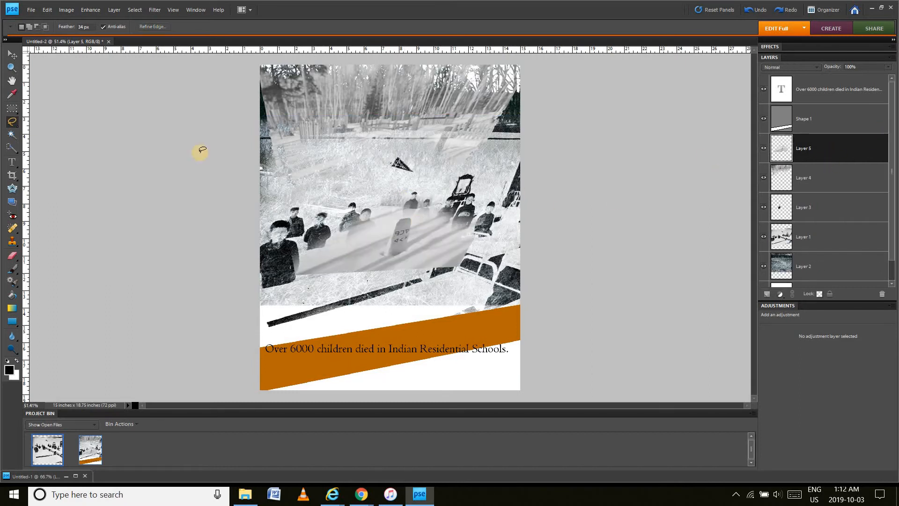
pyautogui.click(10, 53)
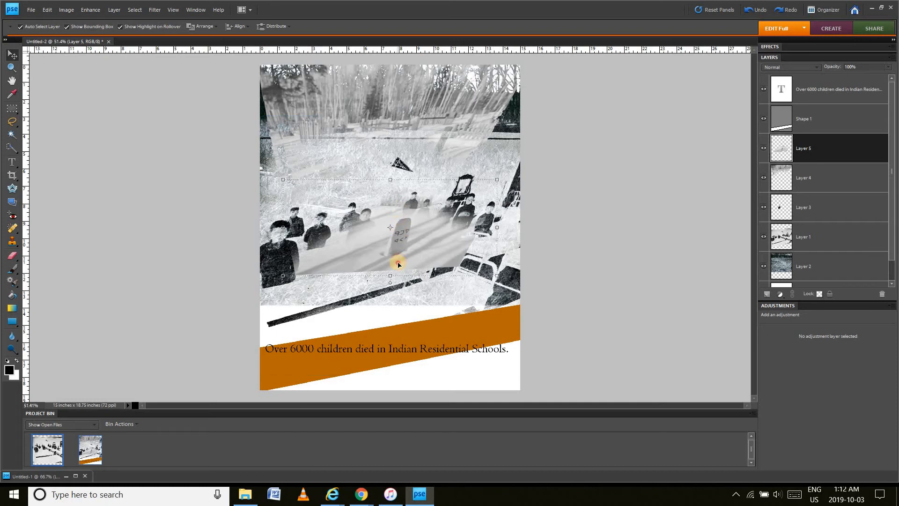
# Move the cut-out gravestone layer down so it sits just above the orange band
pyautogui.moveTo(398, 265); pyautogui.dragTo(423, 294)
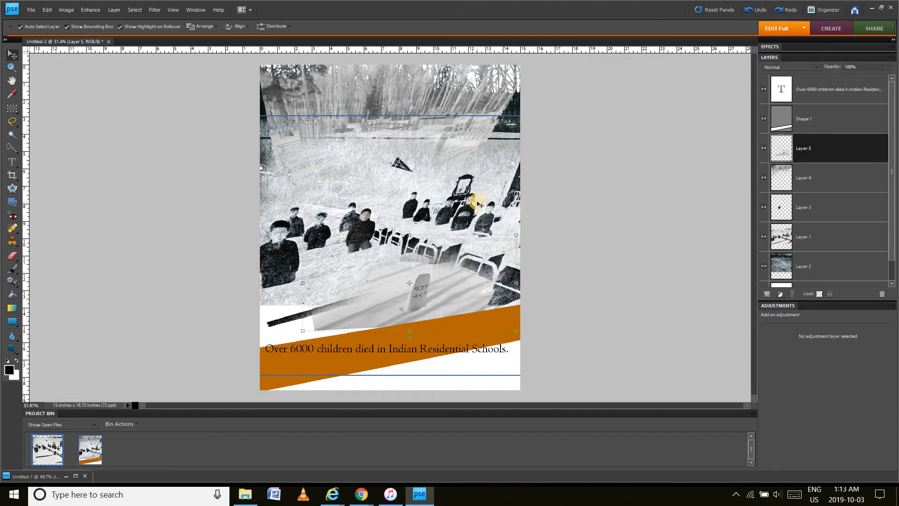
# Add a text layer reading "6000" in 48 pt Centaur above the children and shrink its text box to fit
pyautogui.click(12, 164)
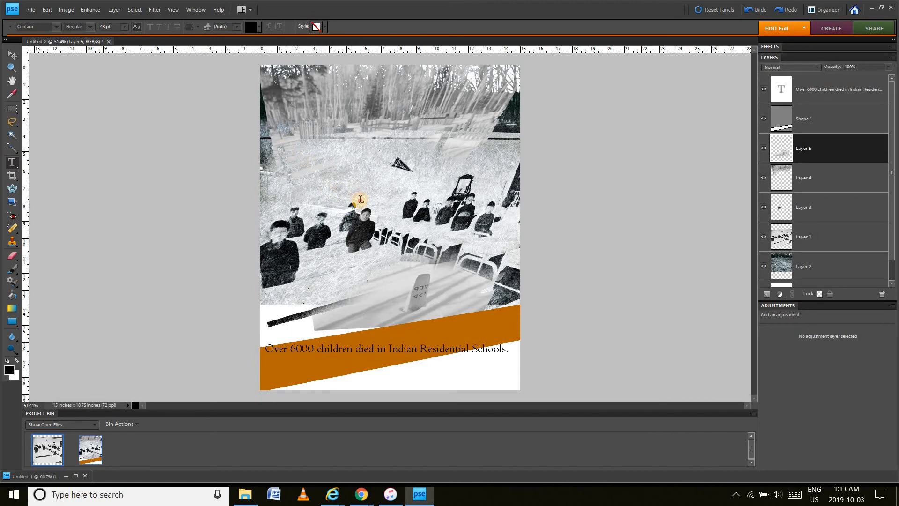
pyautogui.moveTo(361, 179); pyautogui.dragTo(375, 176)
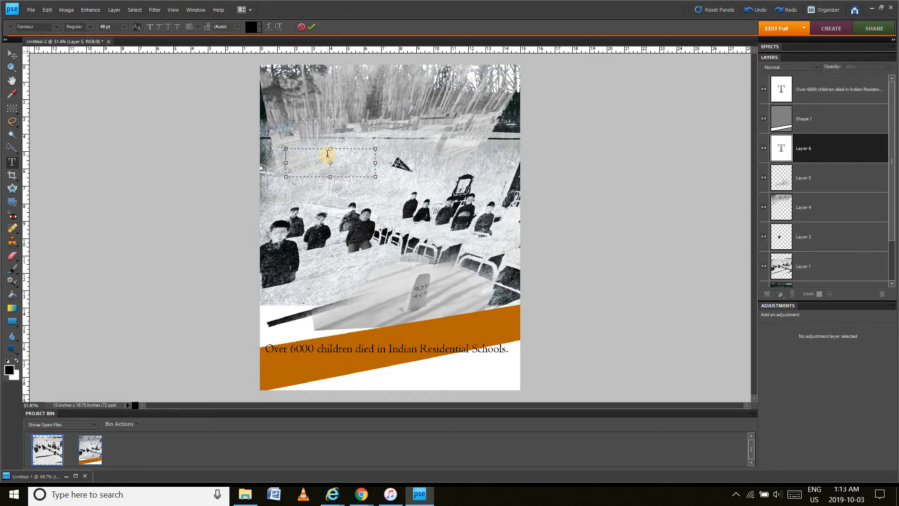
pyautogui.write('6000')
pyautogui.moveTo(376, 178); pyautogui.dragTo(311, 160)
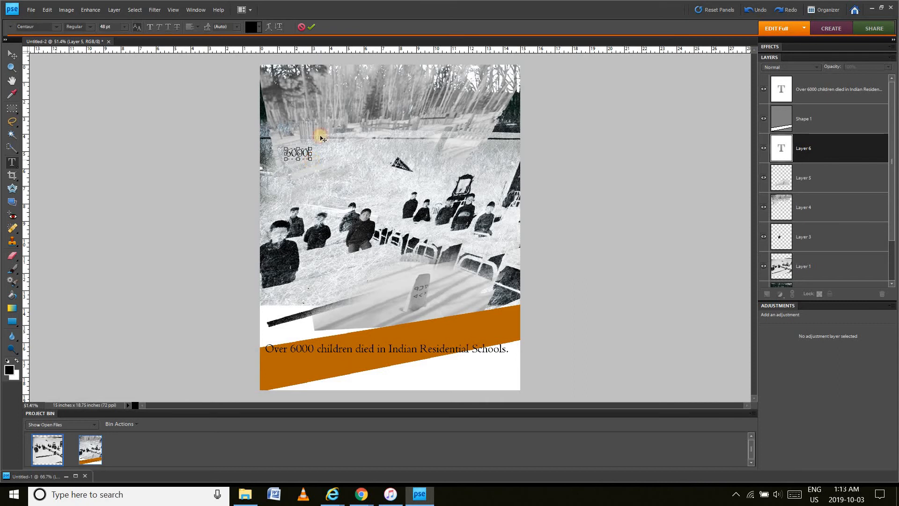
pyautogui.click(311, 29)
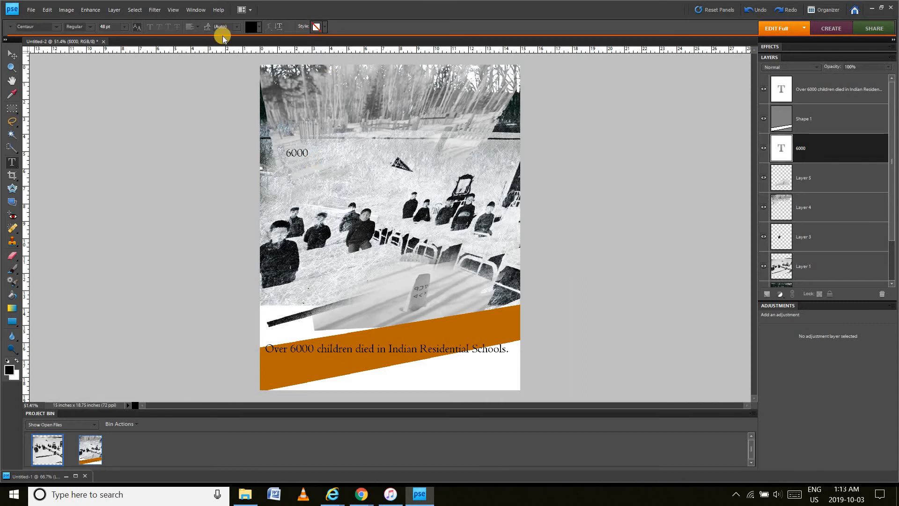
# Enlarge the 6000 text proportionally to about 1144% and place it across the upper part of the poster, nudged slightly left
pyautogui.click(12, 55)
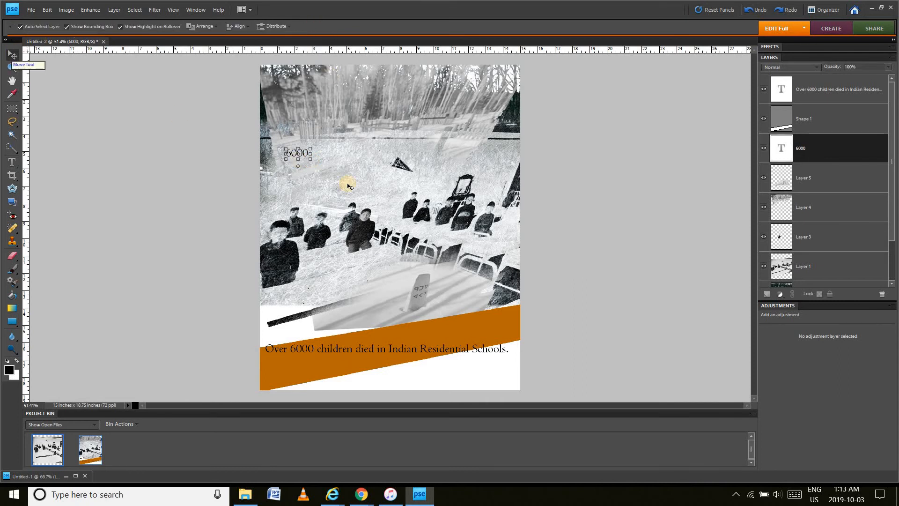
pyautogui.moveTo(311, 160); pyautogui.dragTo(467, 232)
pyautogui.moveTo(443, 196); pyautogui.dragTo(445, 145)
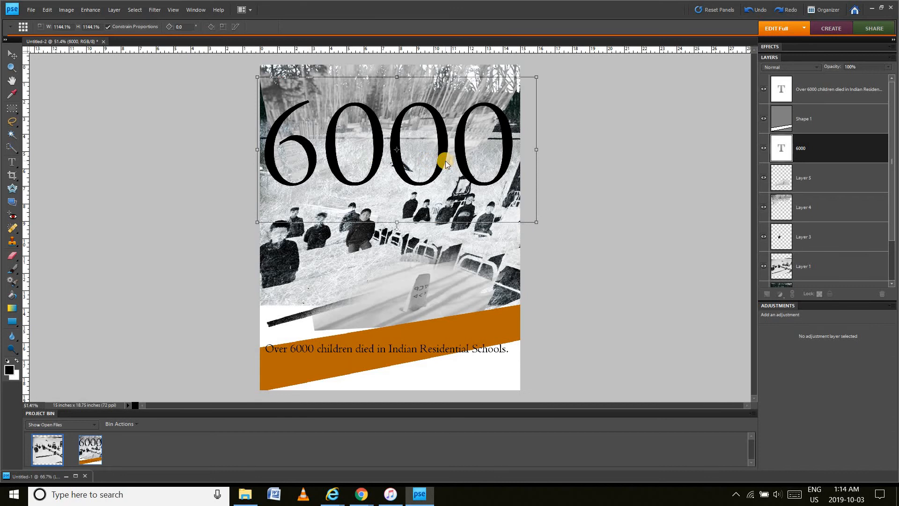
pyautogui.press('Return')
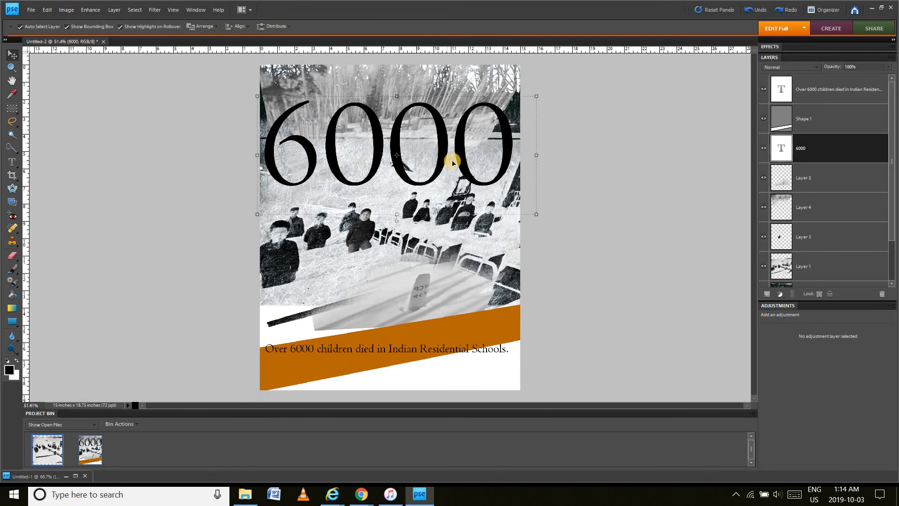
pyautogui.click(445, 163)
pyautogui.moveTo(446, 163); pyautogui.dragTo(440, 163)
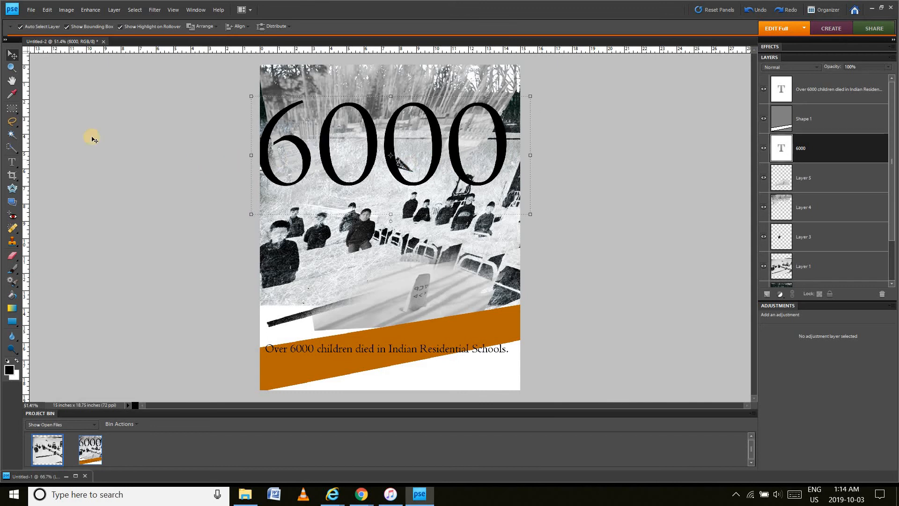
# Recolor all the 6000 text with the orange band's color, #b76700, and scale it down slightly to fit within the poster's width
pyautogui.click(16, 166)
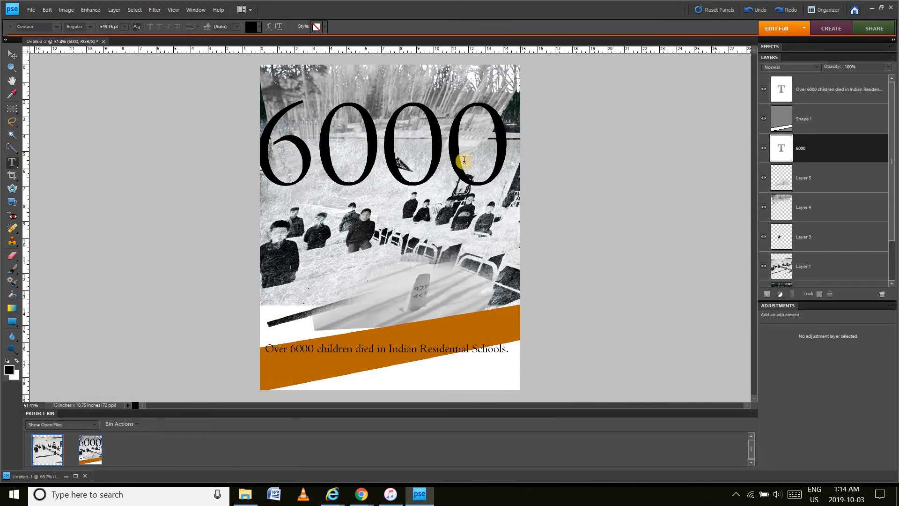
pyautogui.click(433, 154)
pyautogui.keyDown('shift'); pyautogui.click(364, 155); pyautogui.keyUp('shift')
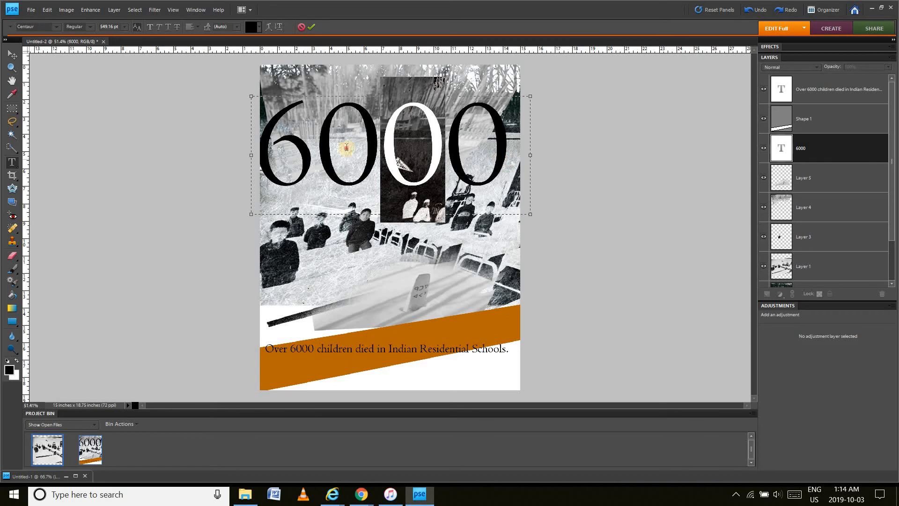
pyautogui.doubleClick(261, 144)
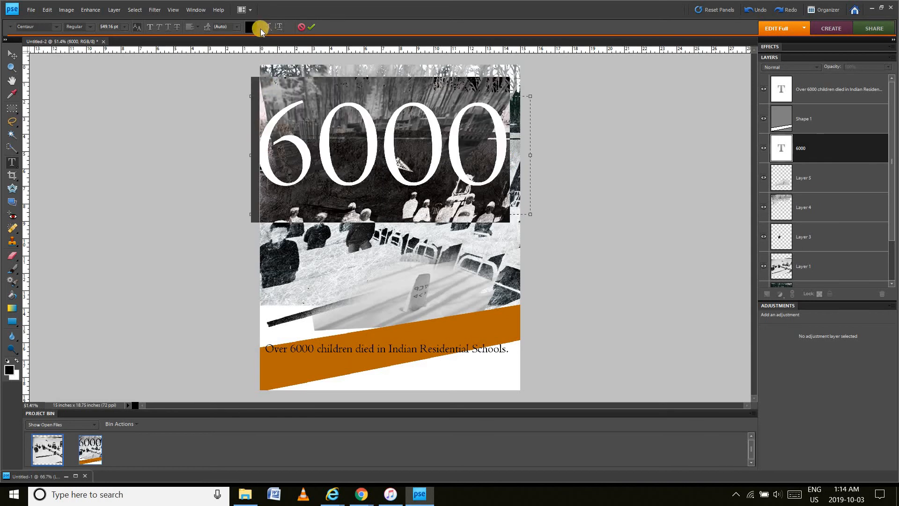
pyautogui.click(258, 29)
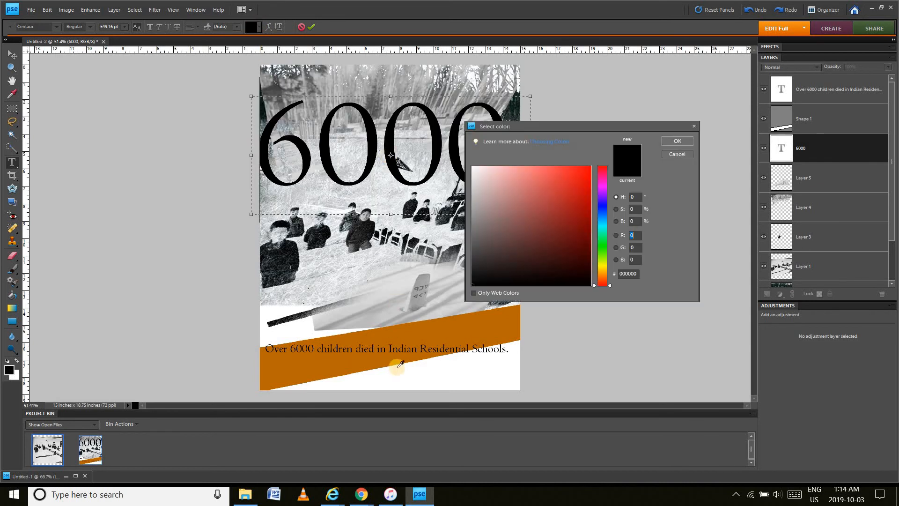
pyautogui.click(473, 324)
pyautogui.click(678, 140)
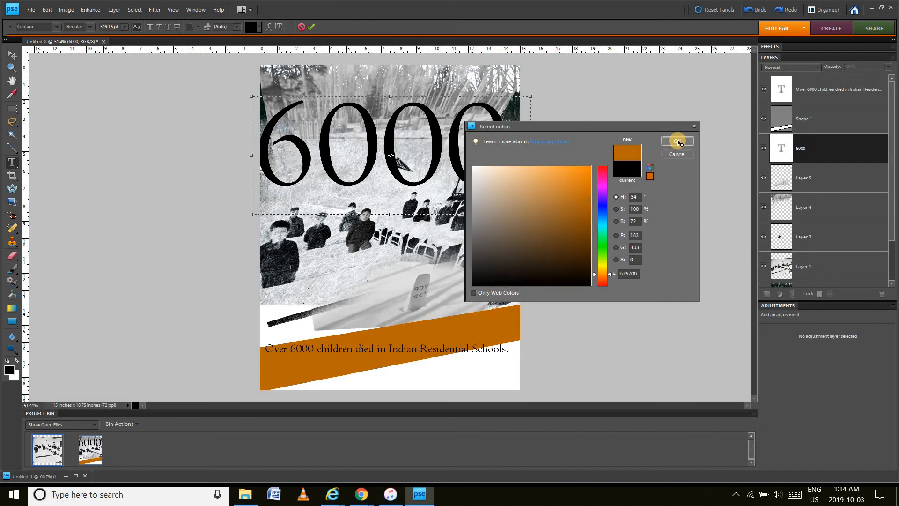
pyautogui.click(312, 28)
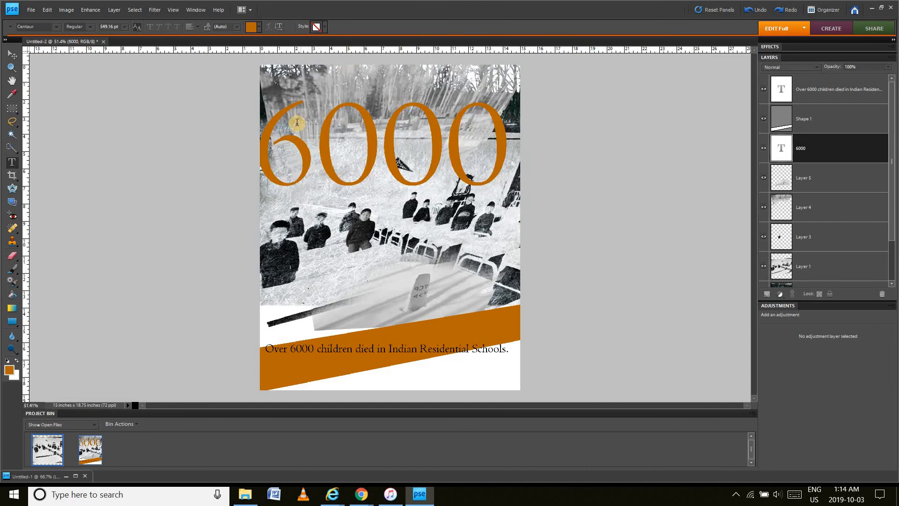
pyautogui.press('v')
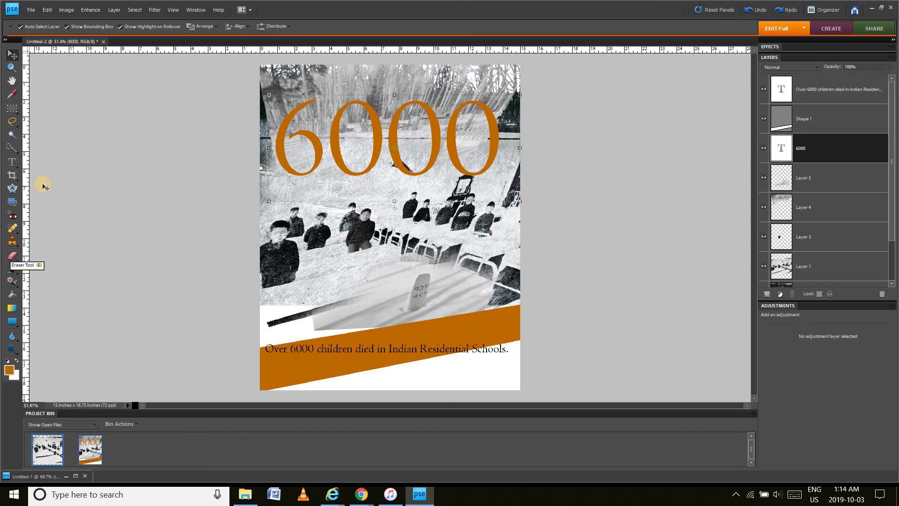
# Try to outline the boy with the visible face in the front row using the Magnetic Lasso with a 0 px feather
pyautogui.click(14, 124)
pyautogui.click(14, 124)
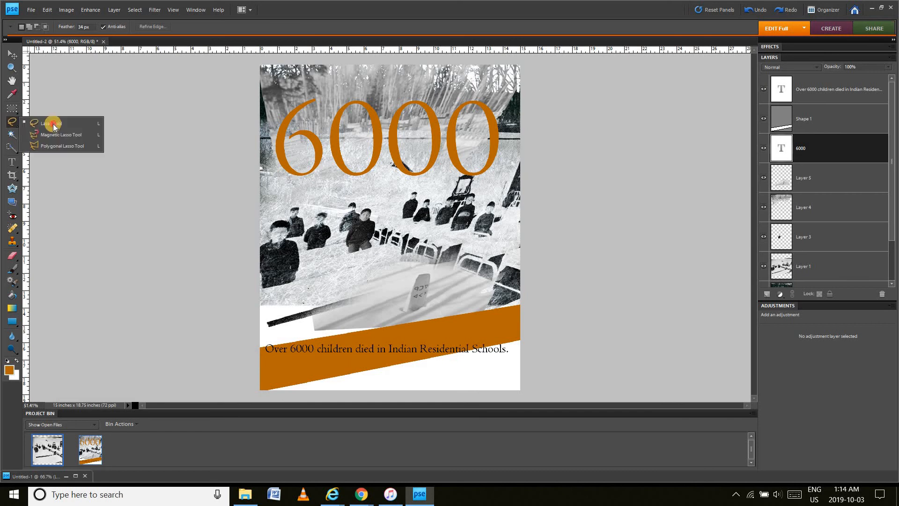
pyautogui.click(51, 133)
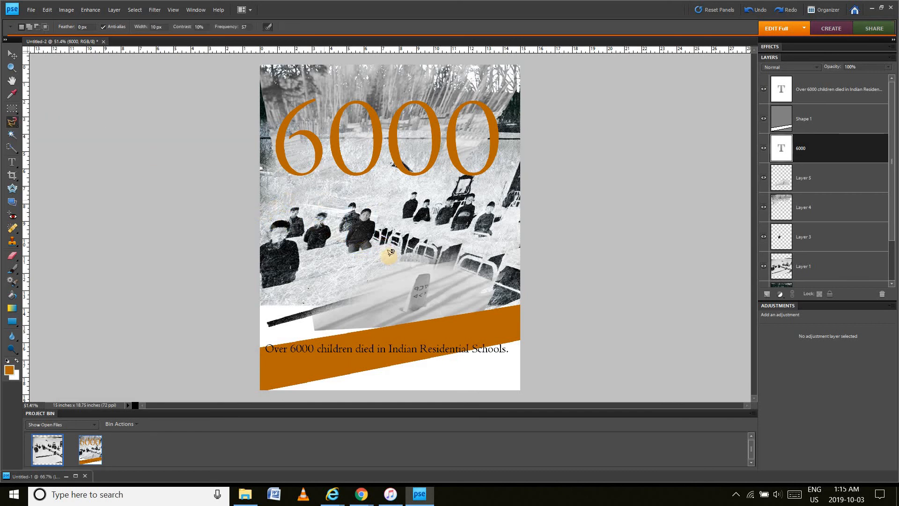
pyautogui.scroll(5, 390, 252)
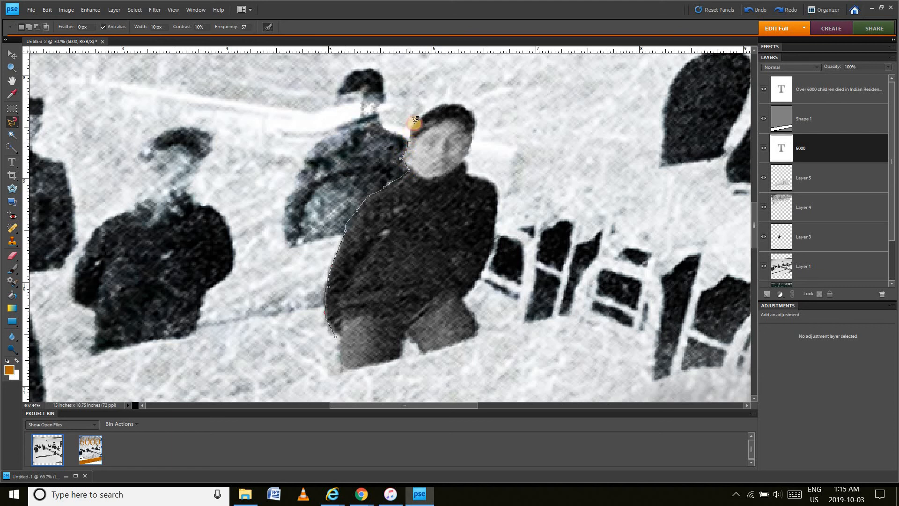
pyautogui.click(439, 107)
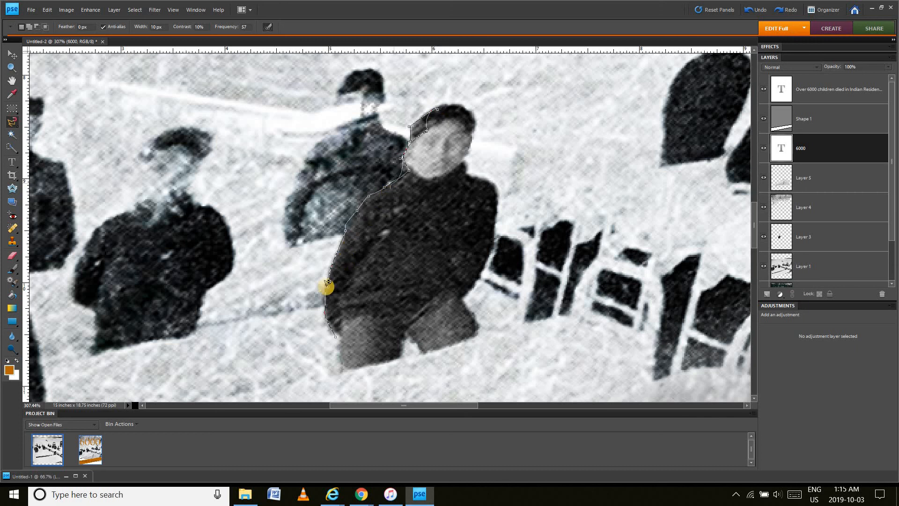
pyautogui.doubleClick(370, 308)
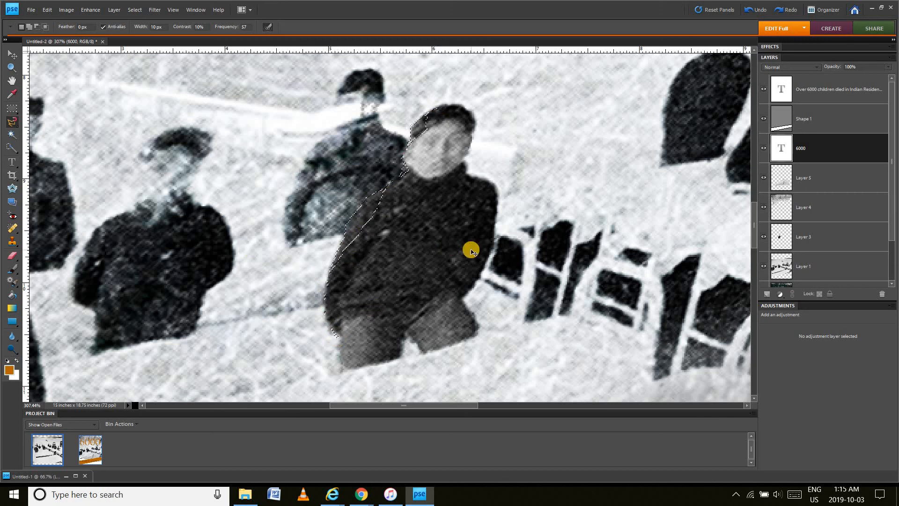
pyautogui.hotkey('ctrl', '0')
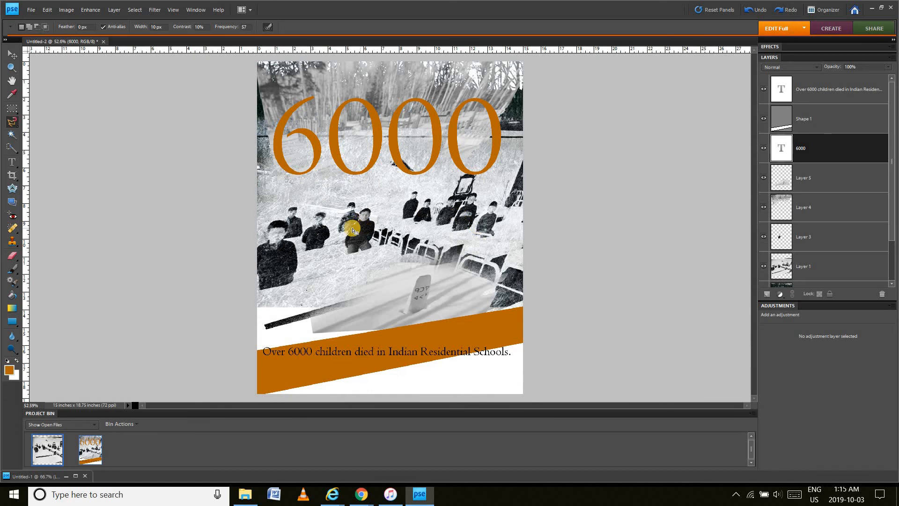